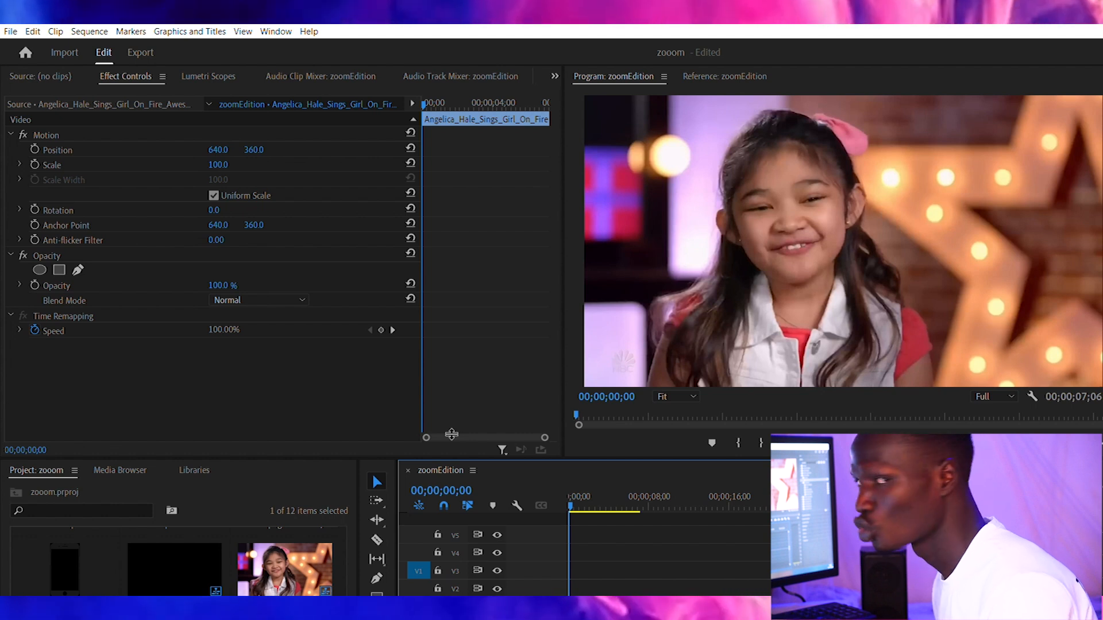
Step: Play the zoomEdition sequence from its start to preview the original clip
key("space")
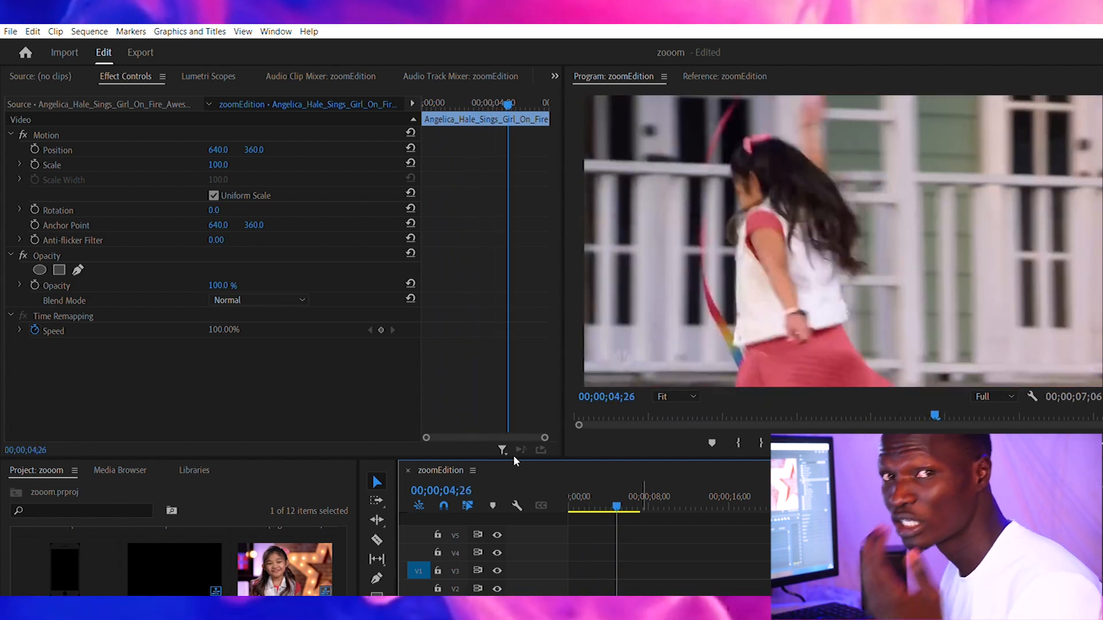
key("Home")
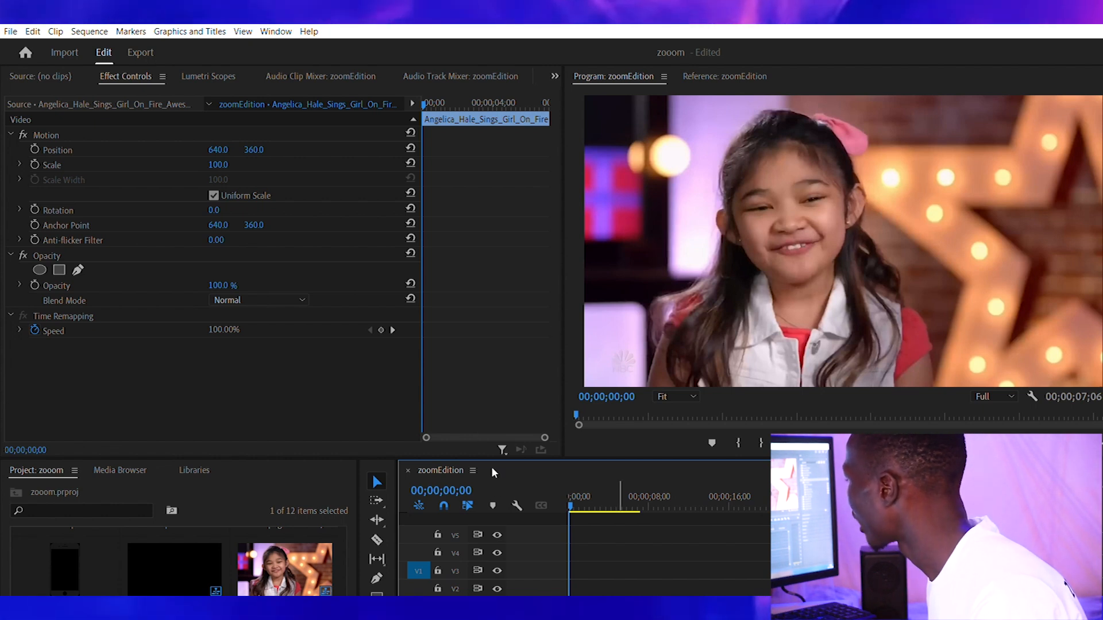
key("space")
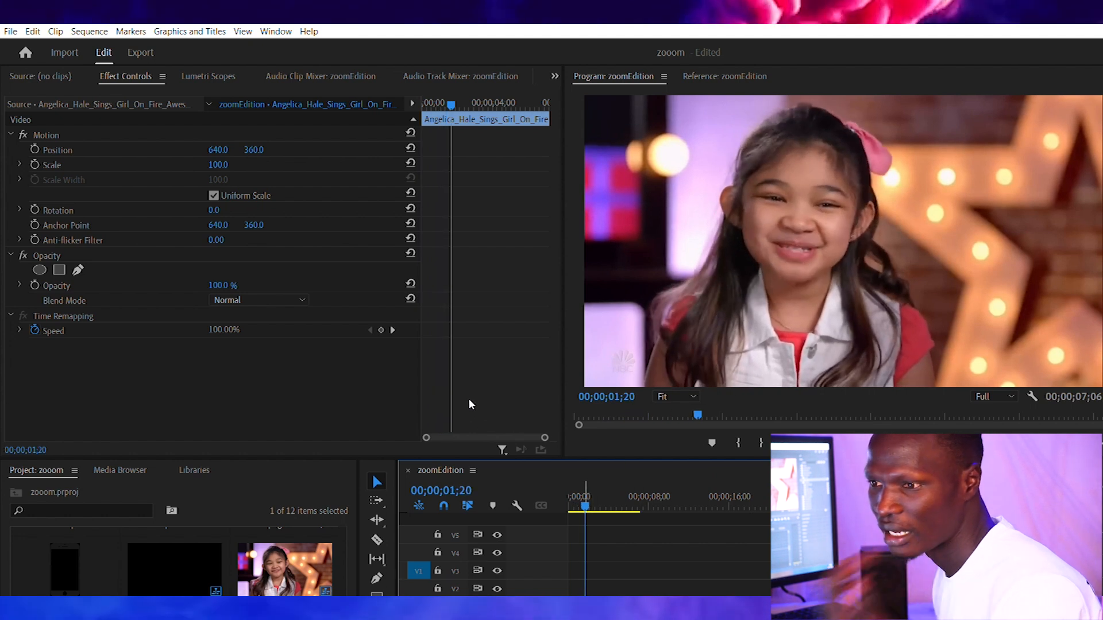
key("space")
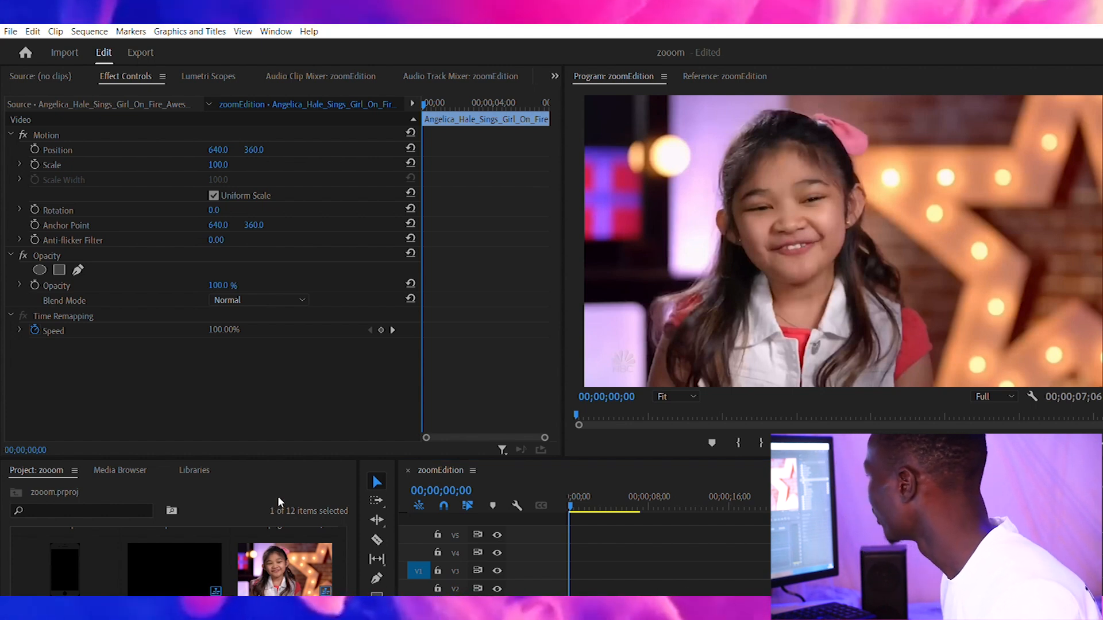
Step: Create an adjustment layer, place it on track V2 starting at 00;00;01;00, and apply the Transform effect to it
key("ctrl+n")
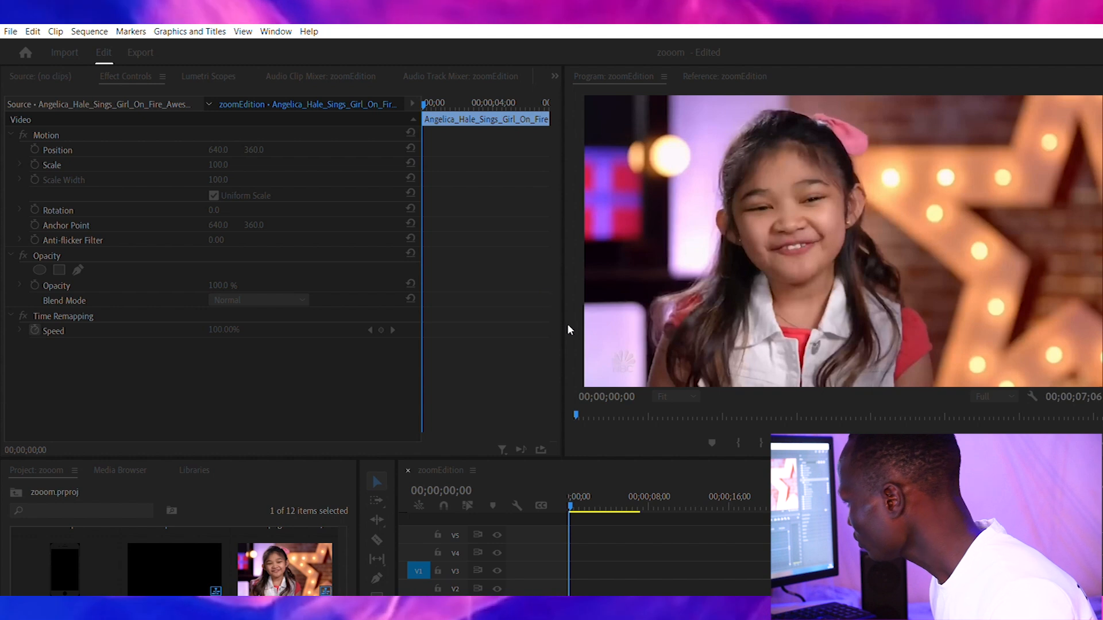
left_click(576, 340)
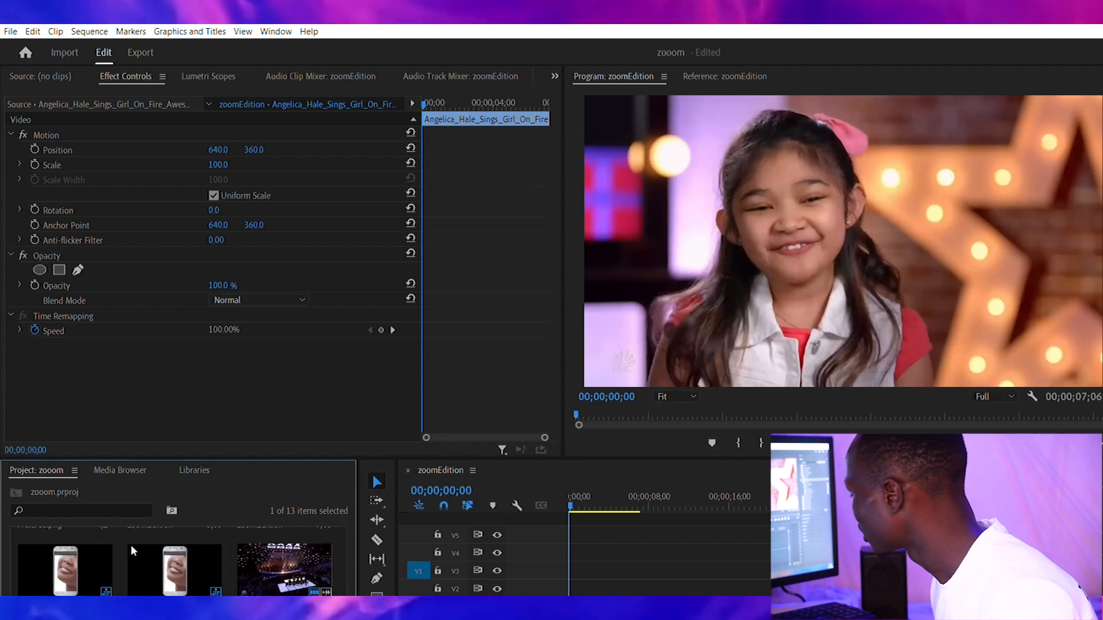
left_click_drag(46, 524, 465, 484)
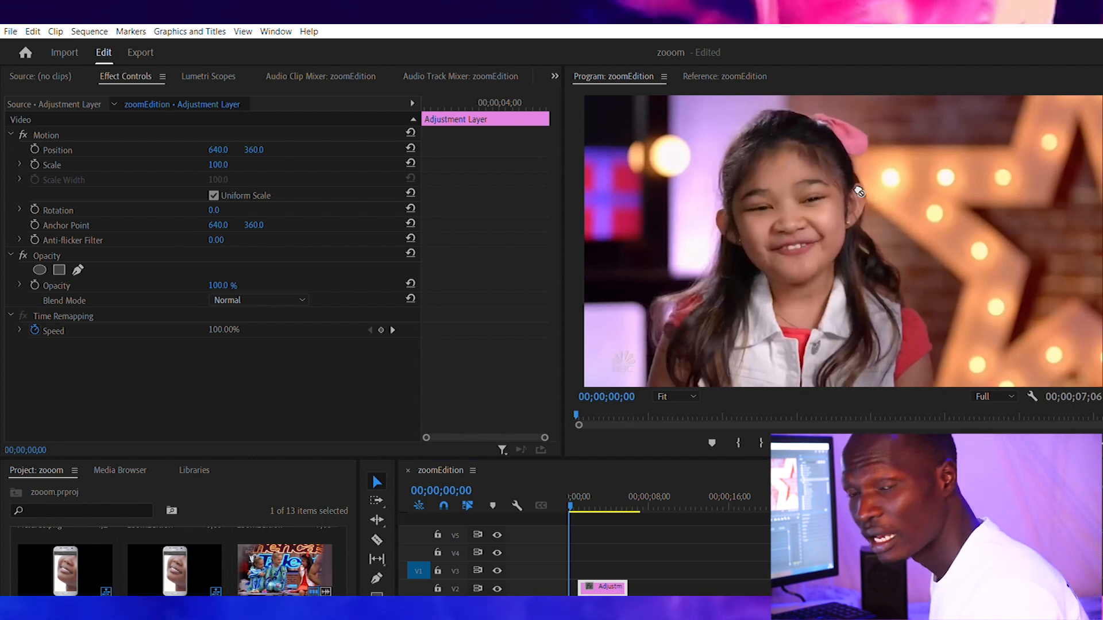
left_click_drag(491, 473, 495, 472)
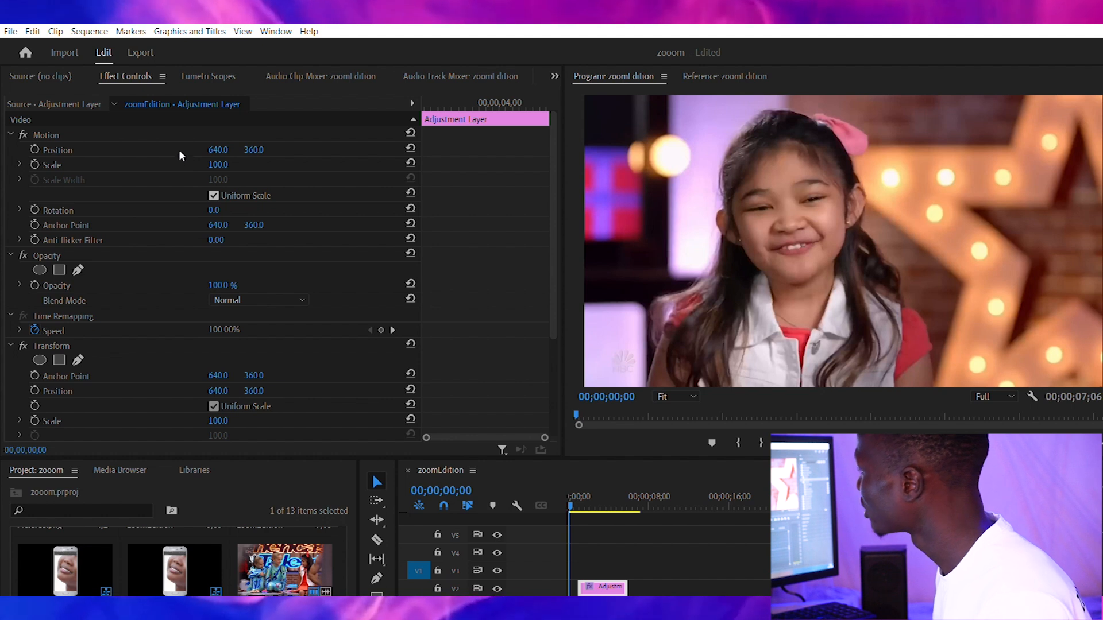
Step: Disable Uniform Scale in the adjustment layer's Motion settings and set Scale Height to 150 and Scale Width to 30
left_click(214, 195)
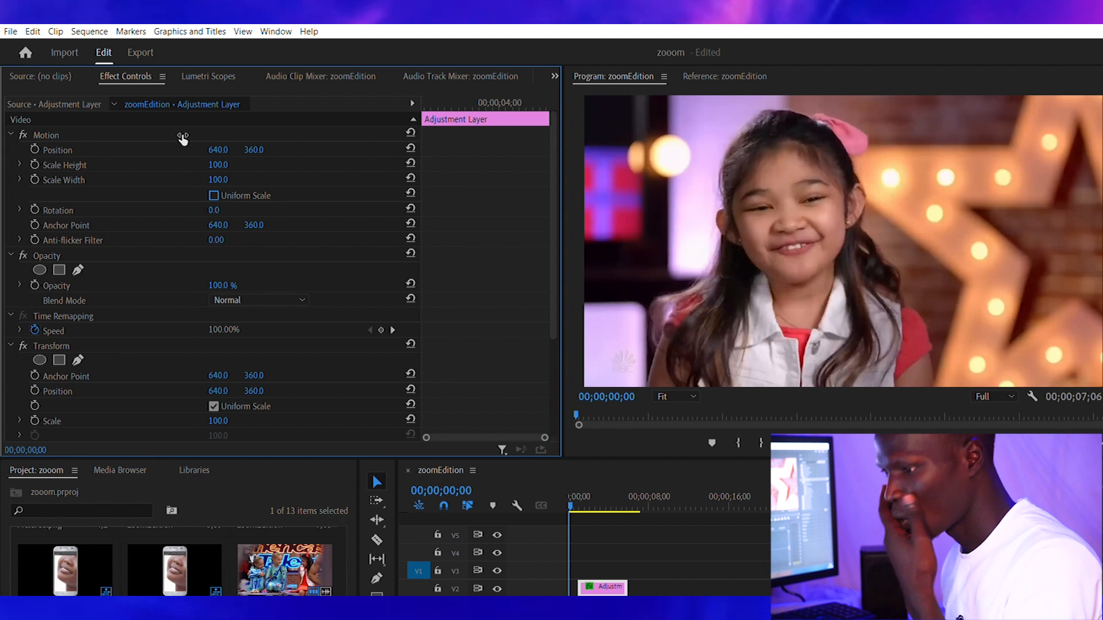
left_click(219, 165)
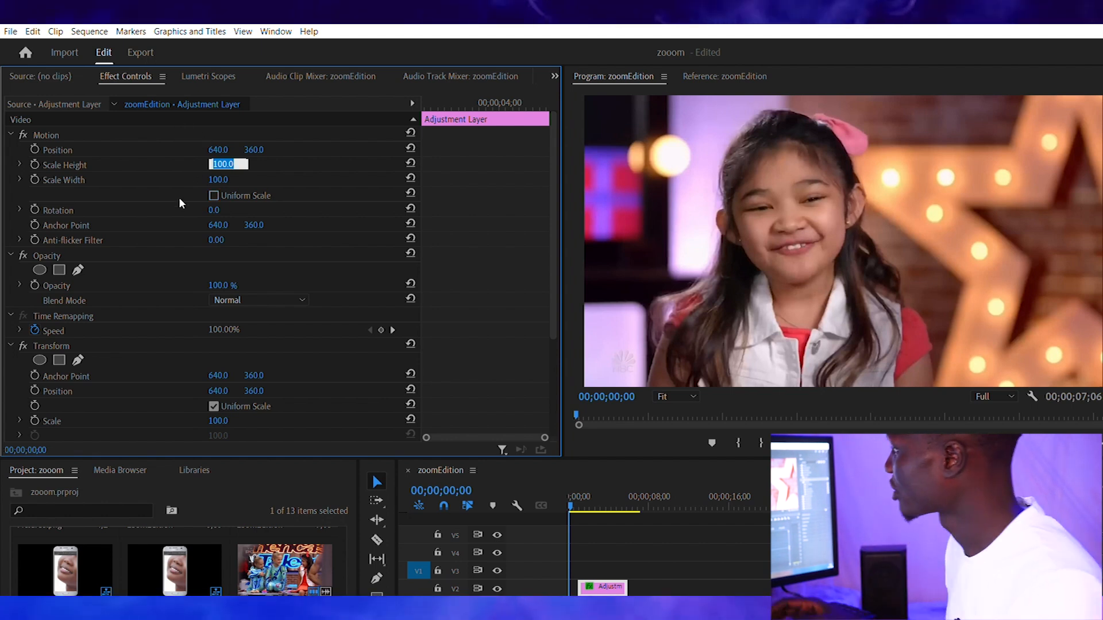
type("1")
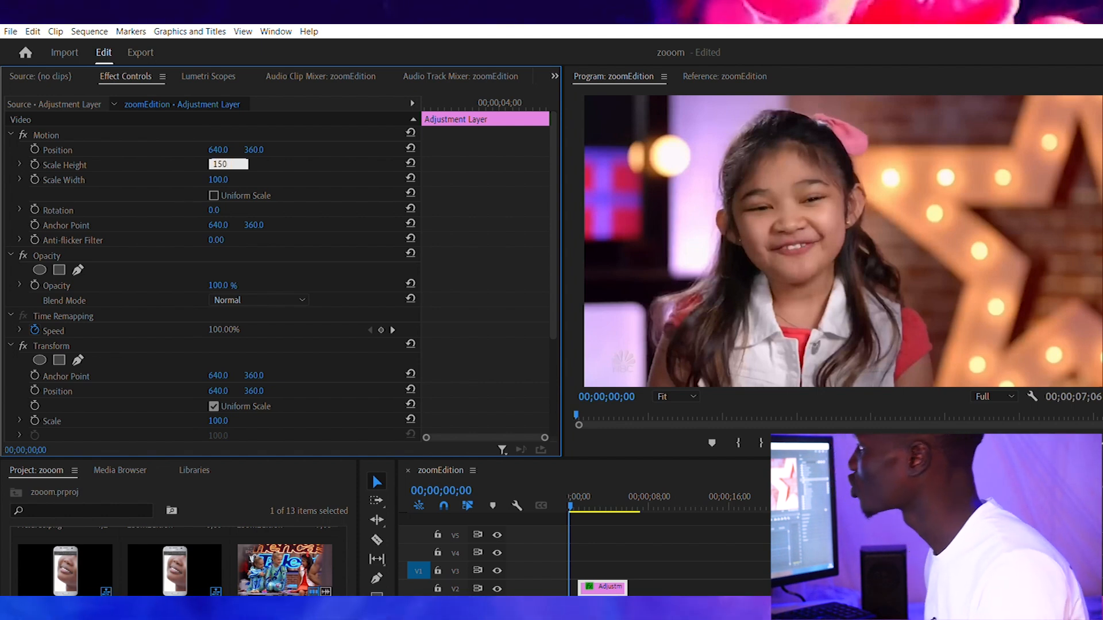
type("50")
key("Return")
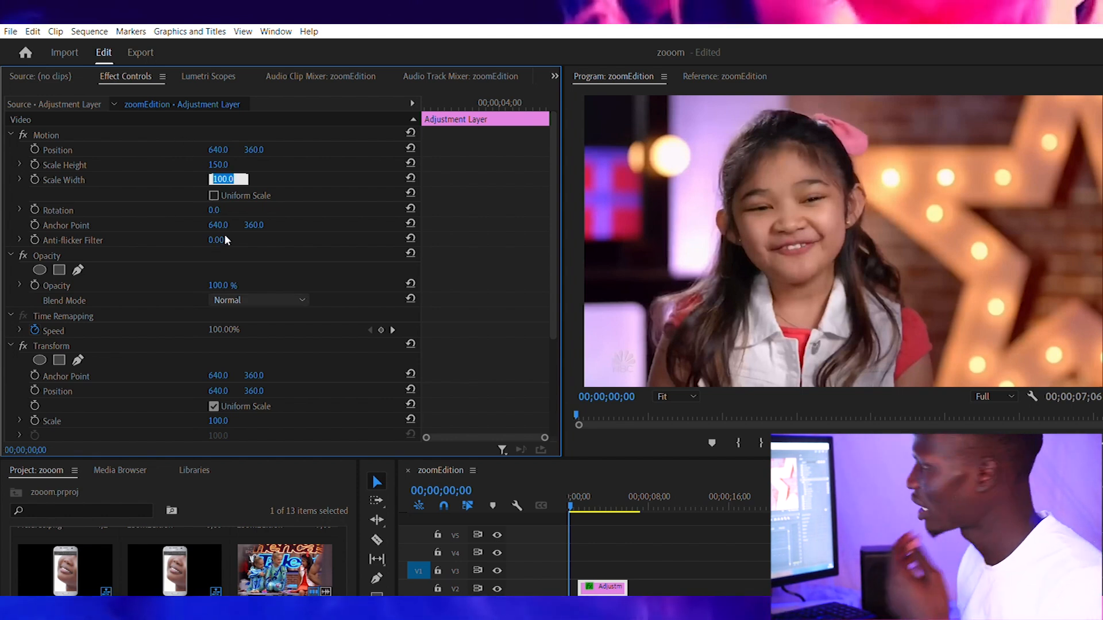
type("30")
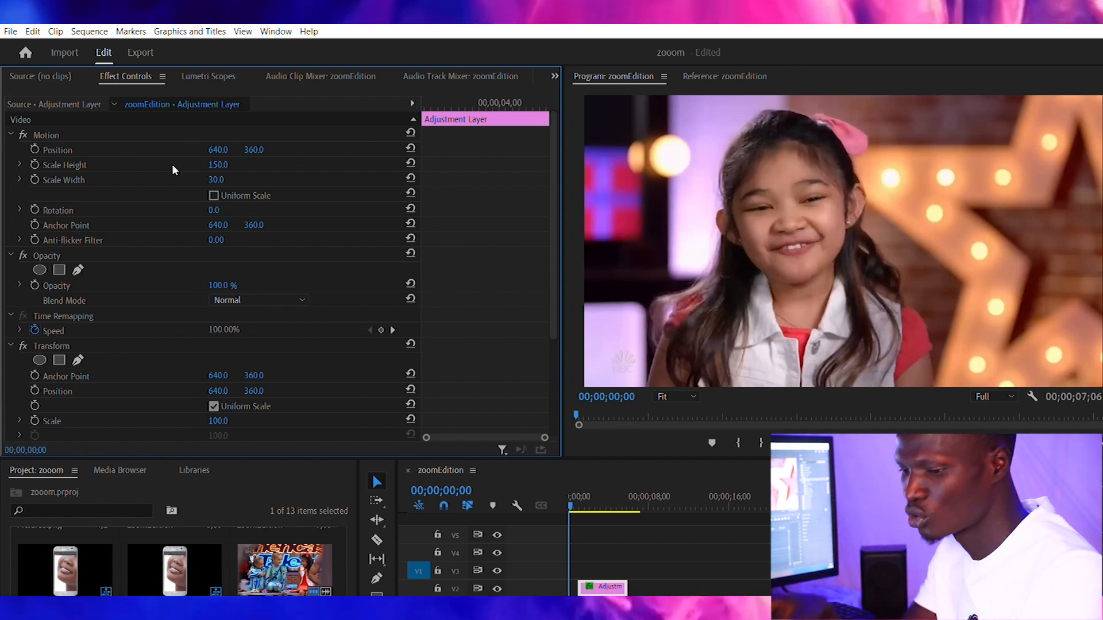
Step: Set the adjustment layer's Motion Rotation to 25 degrees
left_click(216, 210)
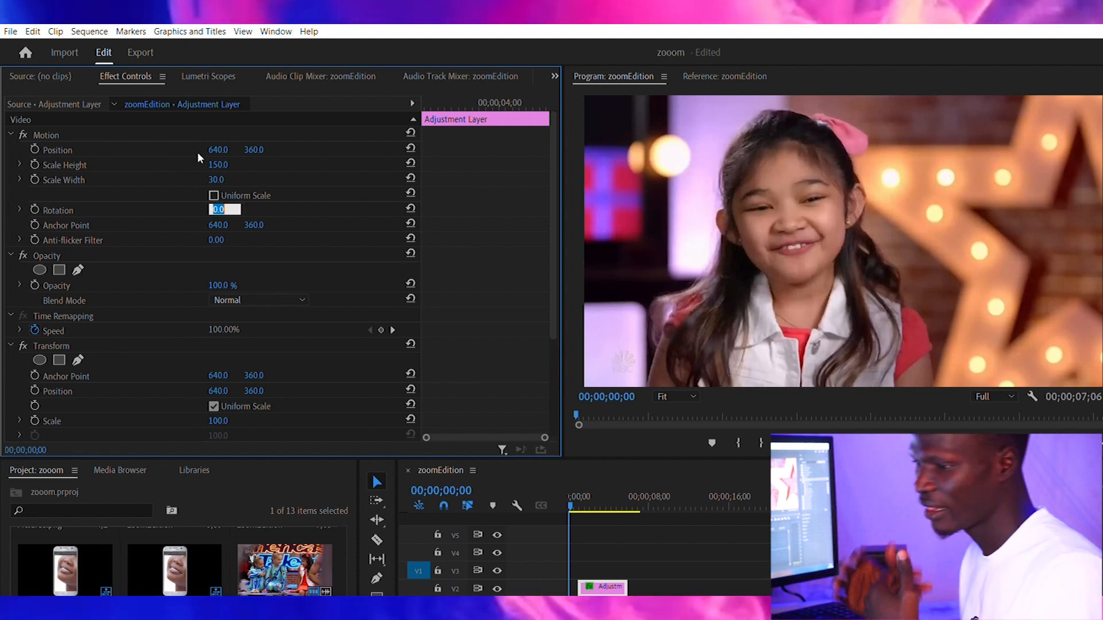
type("25")
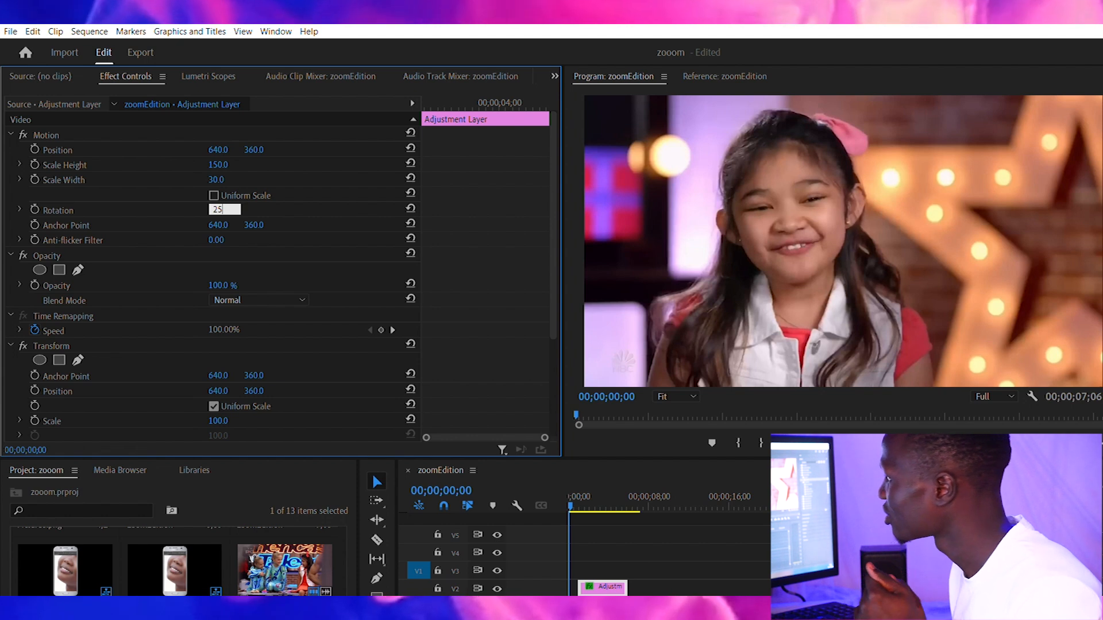
key("Return")
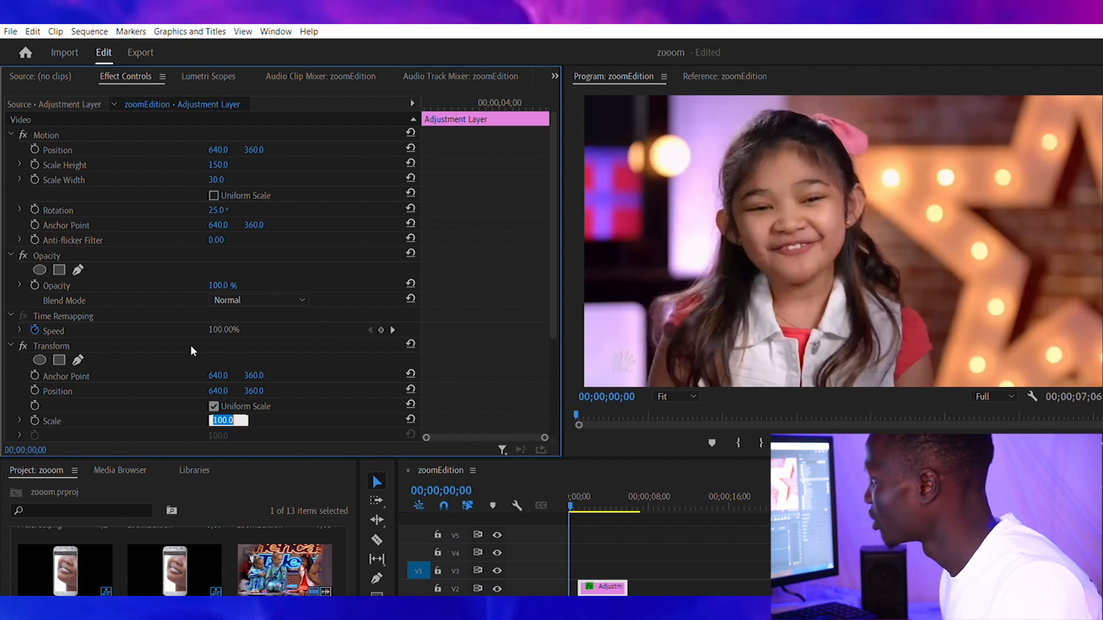
Step: Set the Transform effect's Scale to 130 and review its remaining settings
type("13")
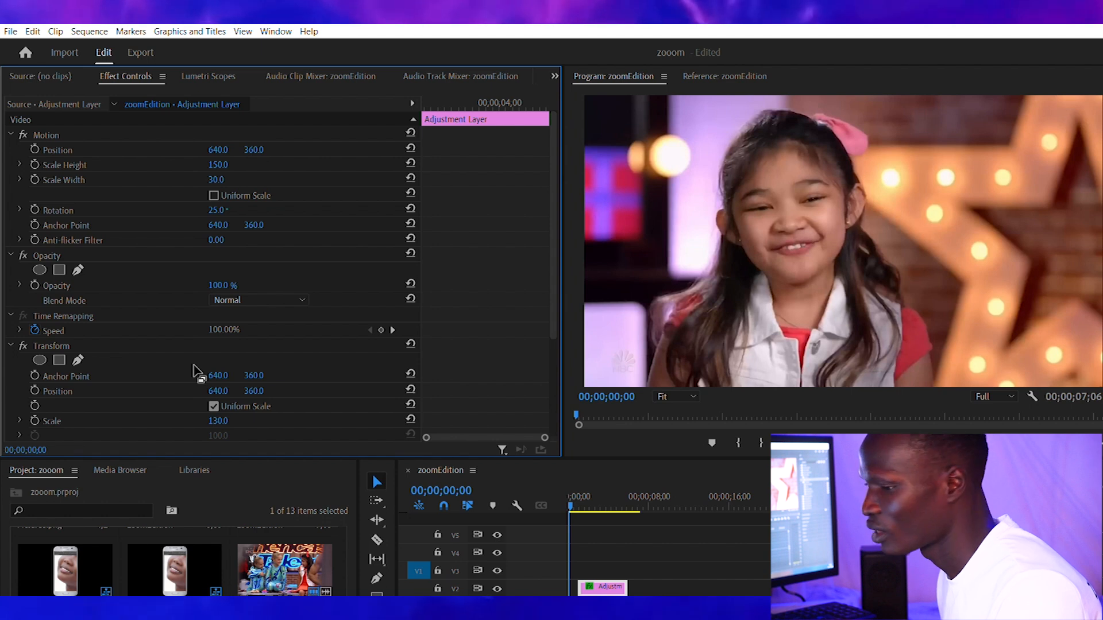
scroll(439, 259, "down", 4)
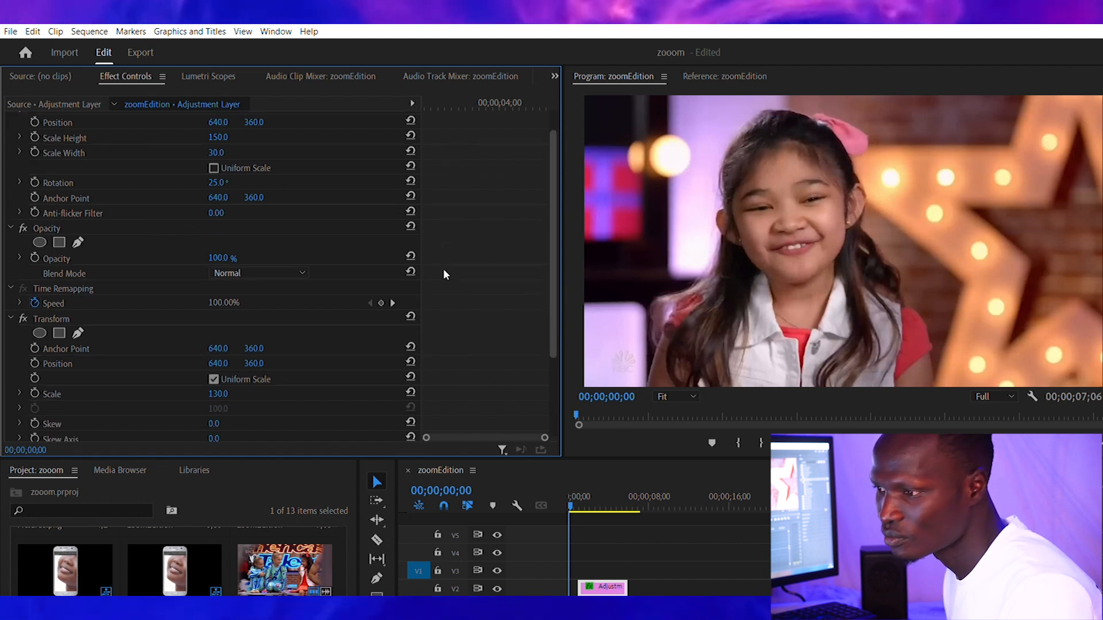
scroll(438, 319, "down", 1)
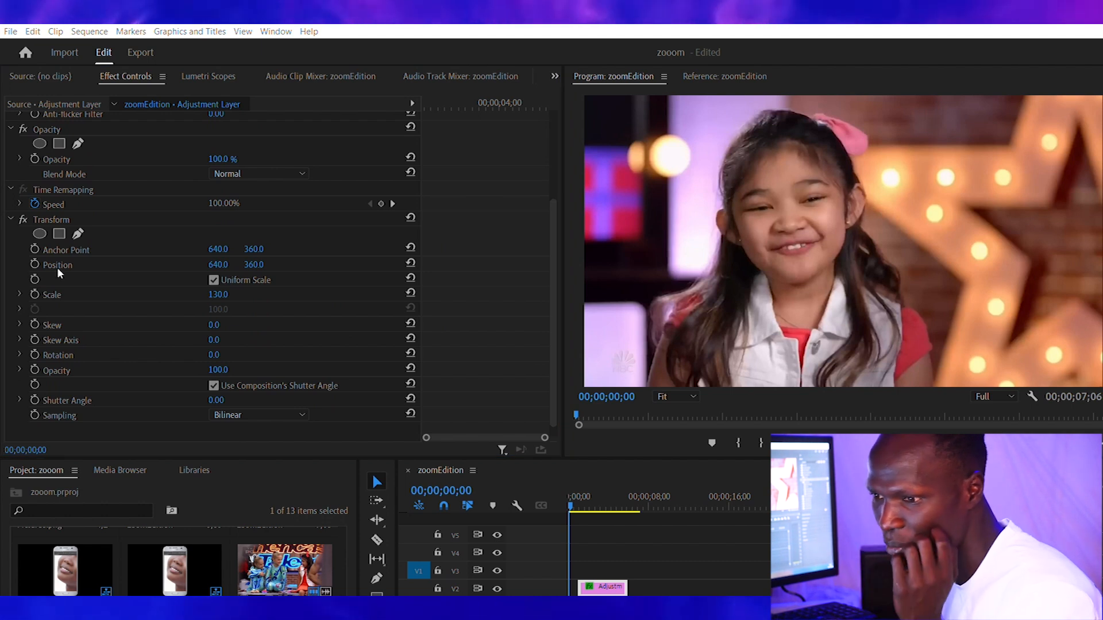
left_click(482, 418)
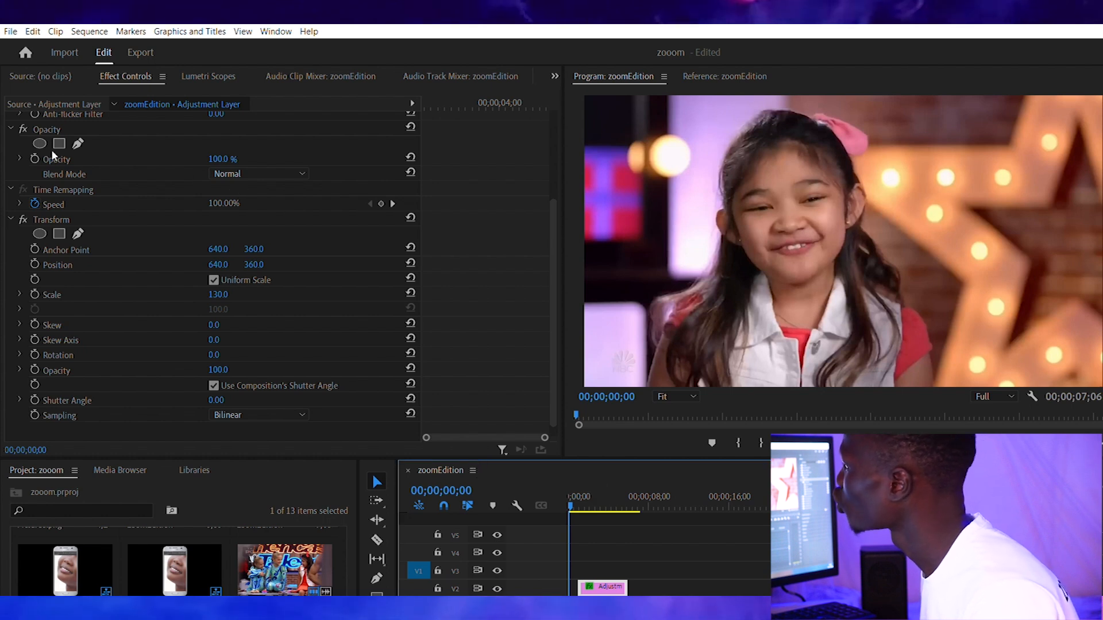
scroll(444, 219, "up", 5)
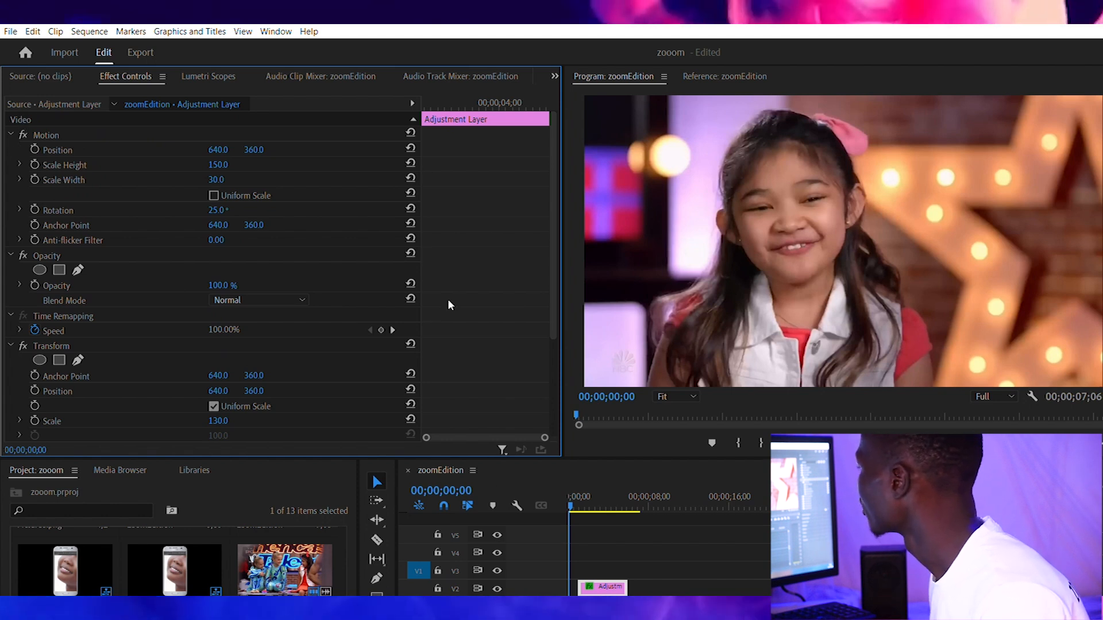
Step: At the adjustment layer's start (00;00;01;00), turn on keyframing for Motion Position and set its X value to -420
key("space")
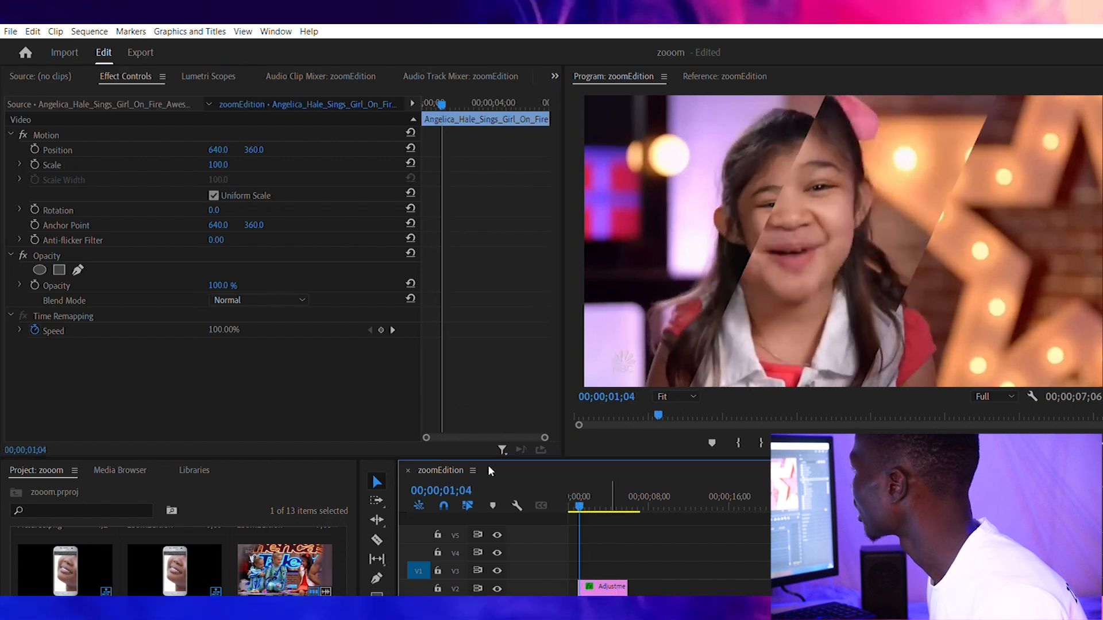
left_click(602, 586)
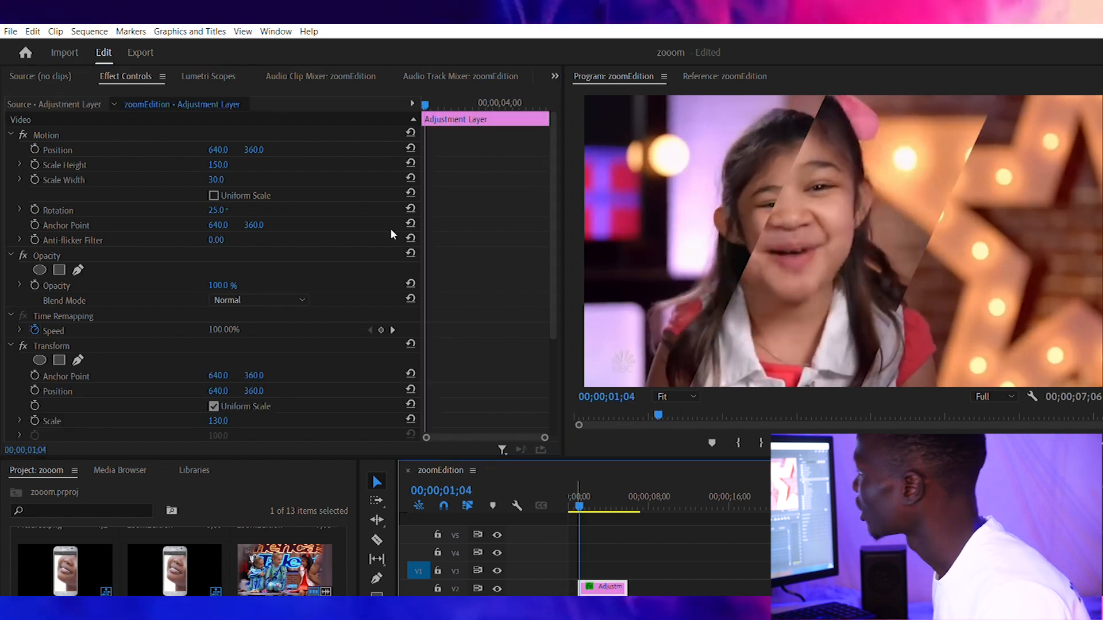
left_click(340, 77)
key("Up")
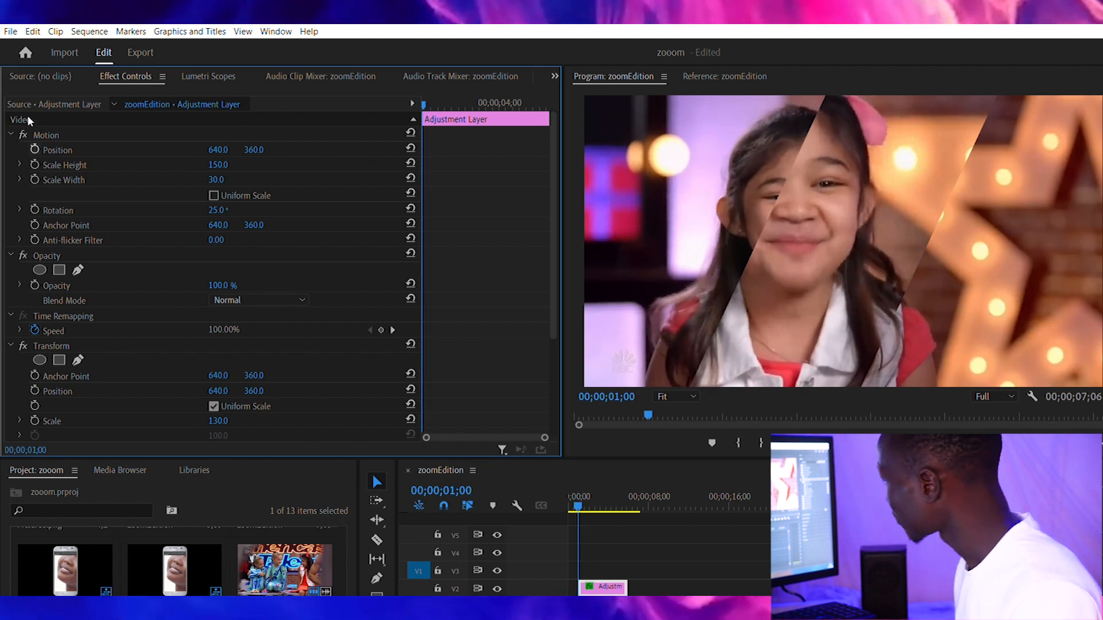
left_click(34, 149)
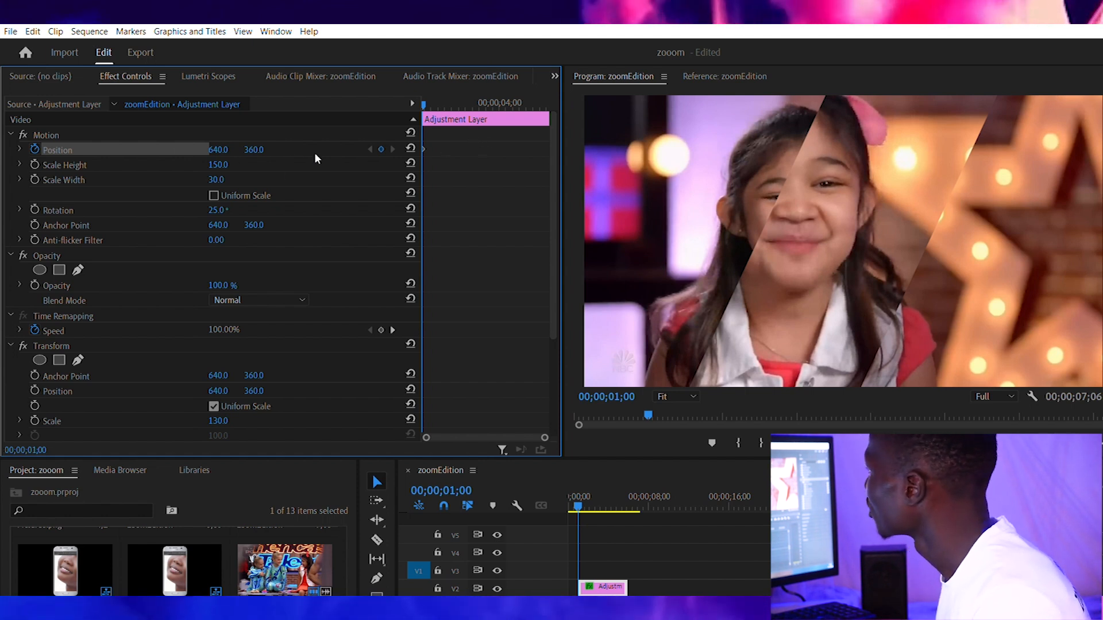
left_click_drag(218, 149, 177, 119)
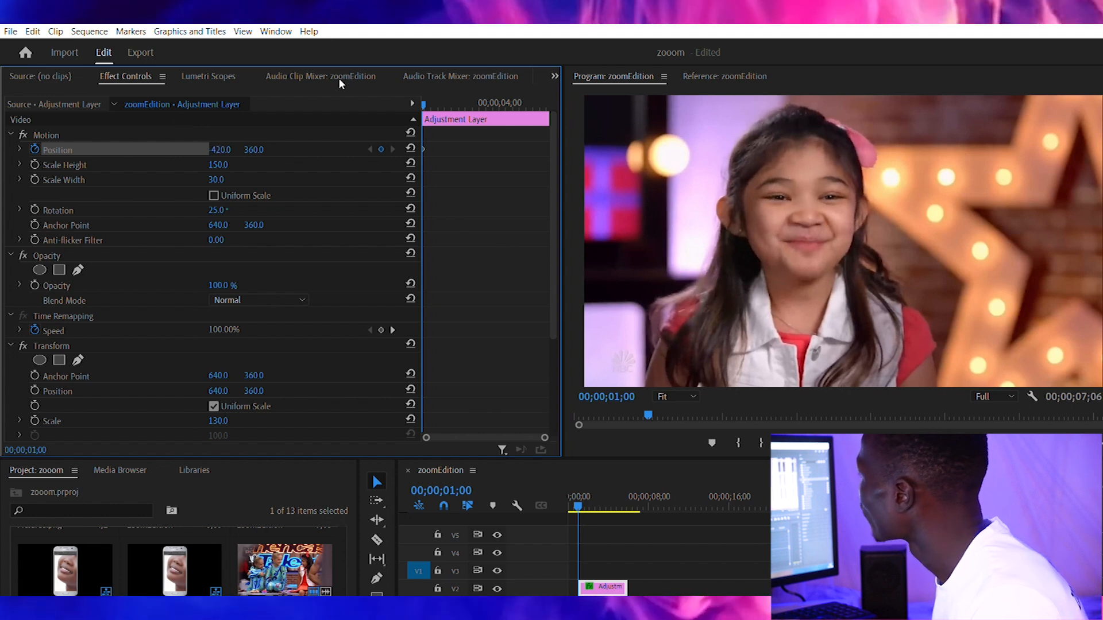
Step: Add a second Motion Position keyframe at 00;00;04;23 with the X value set to 1681
key("space")
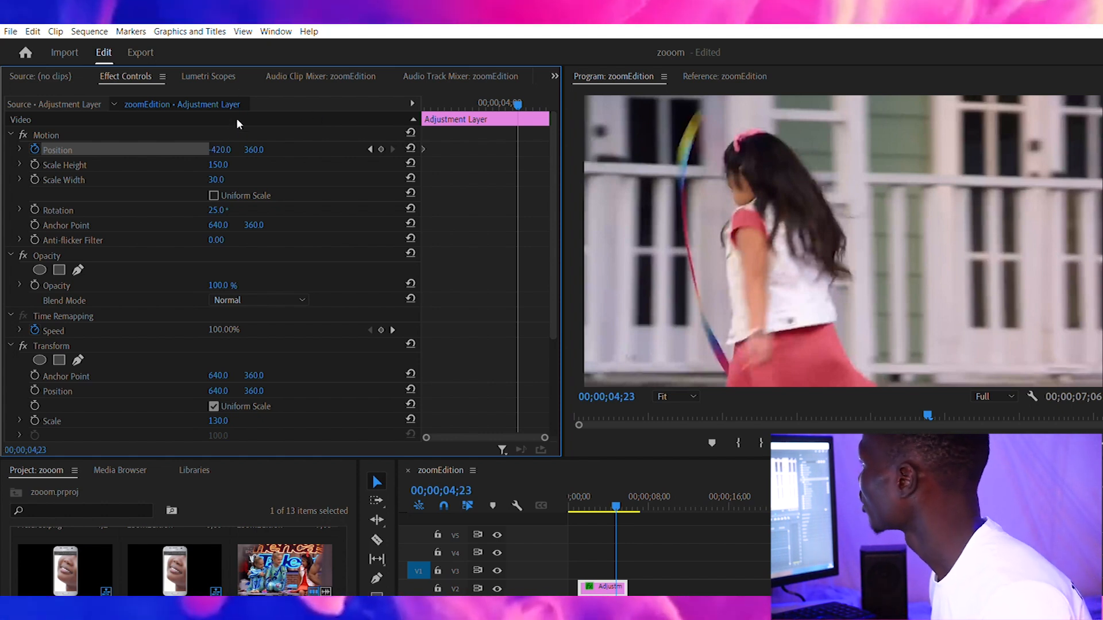
left_click_drag(219, 150, 572, 150)
left_click_drag(219, 150, 470, 150)
left_click_drag(218, 150, 538, 150)
left_click_drag(220, 150, 504, 150)
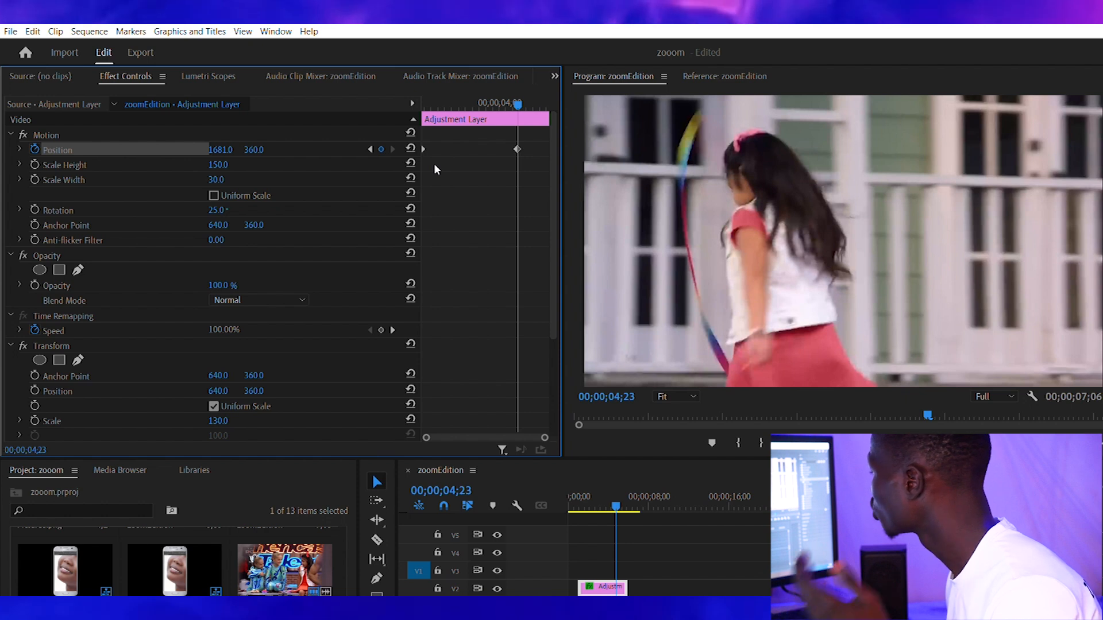
Step: Duplicate the animated adjustment layer twice and stack the copies on tracks V3 and V4, aligned above the original
left_click(484, 458)
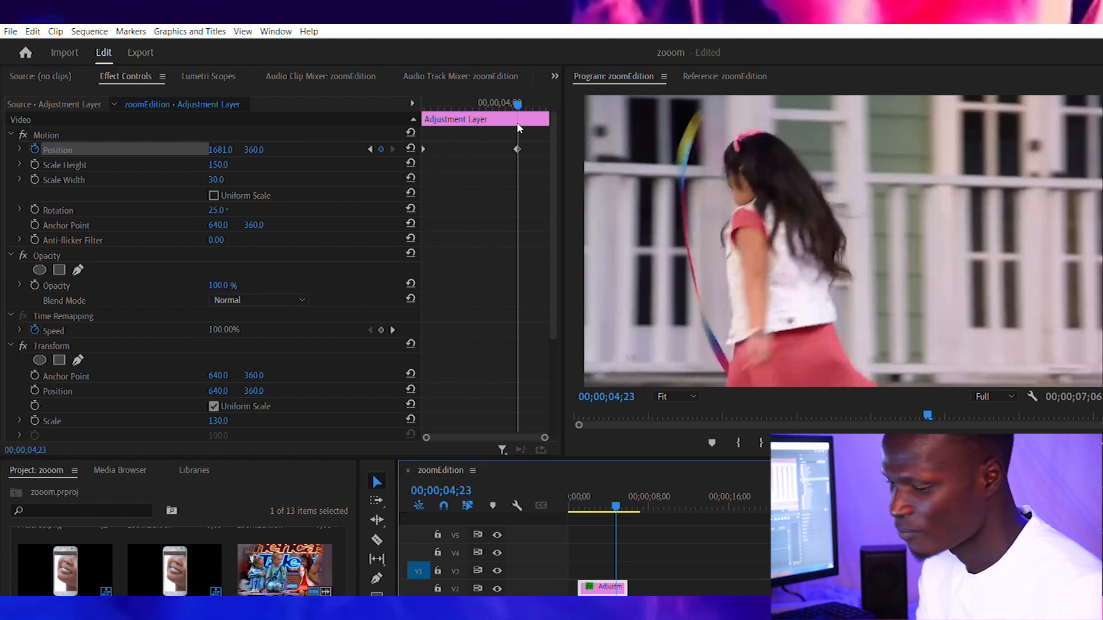
key("space")
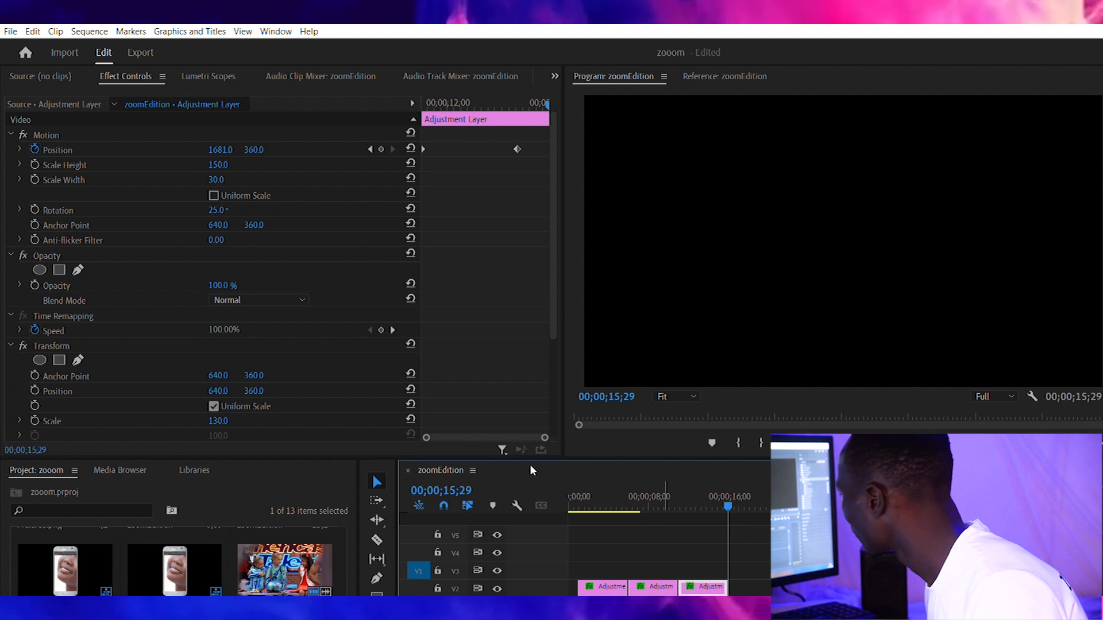
mouse_move(524, 466)
left_mouse_down()
mouse_move(524, 448)
mouse_move(485, 431)
mouse_move(513, 468)
mouse_move(561, 442)
mouse_move(487, 428)
mouse_move(522, 455)
left_mouse_up()
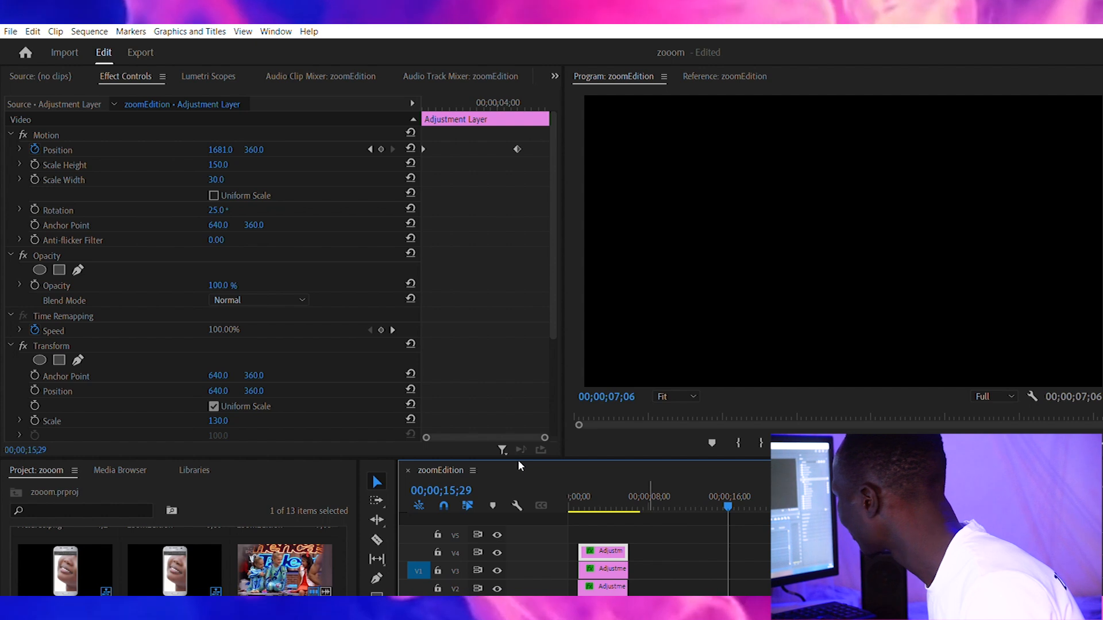
left_click_drag(584, 395, 500, 400)
Step: Play the sequence from the beginning with the stacked adjustment layers in place
key("Home")
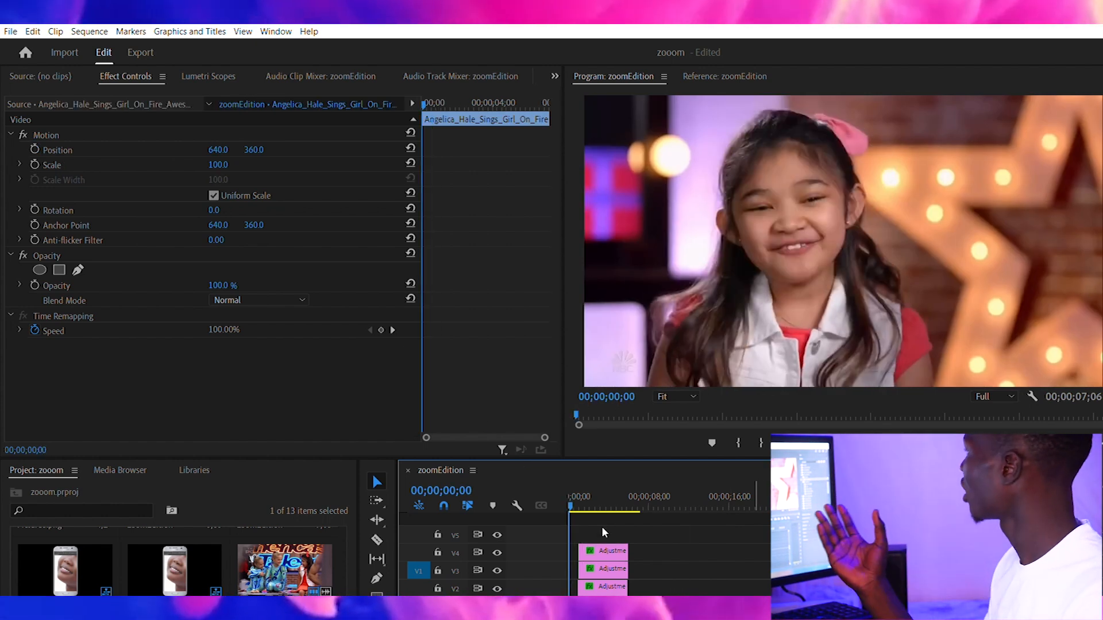
key("space")
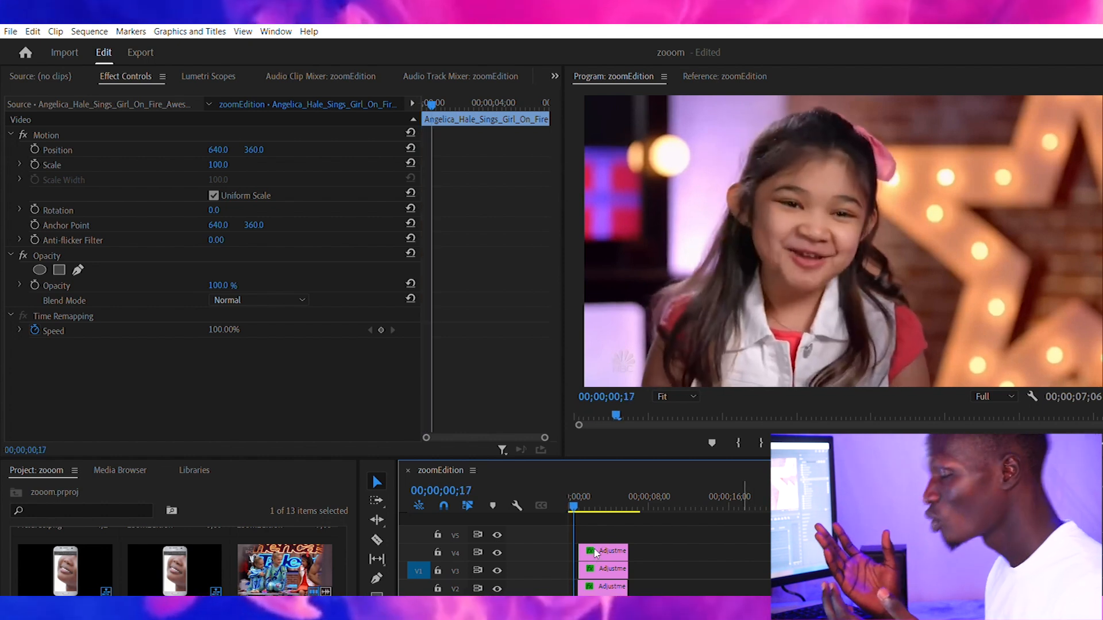